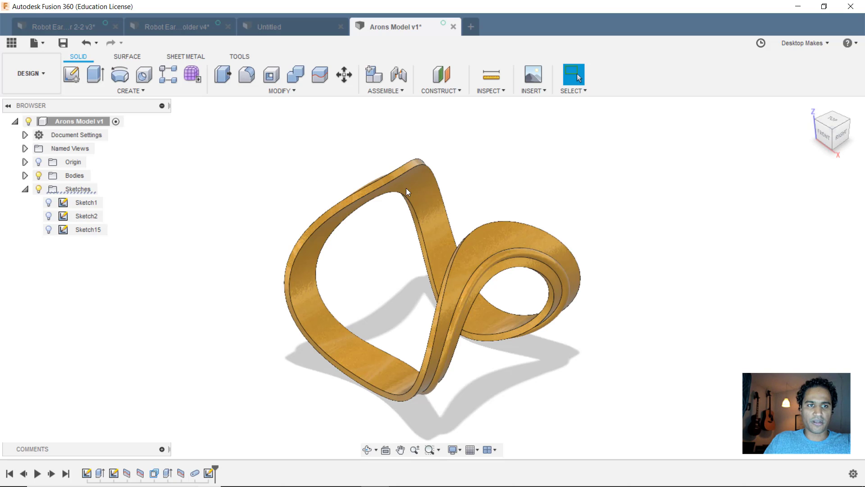
- Start a sketch on the horizontal origin plane and draw a center rectangle above the ribbon
click(80, 82)
shift+middle_drag(542, 211, 410, 316)
click(423, 317)
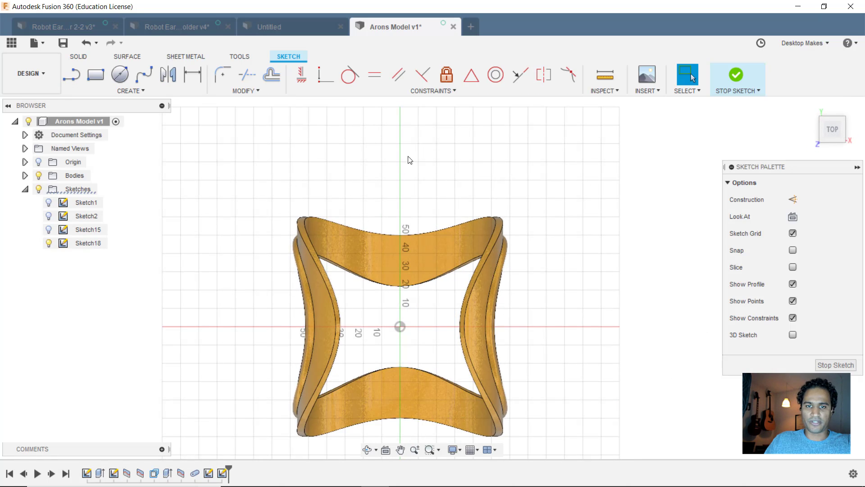
scroll(386, 193, up, 3)
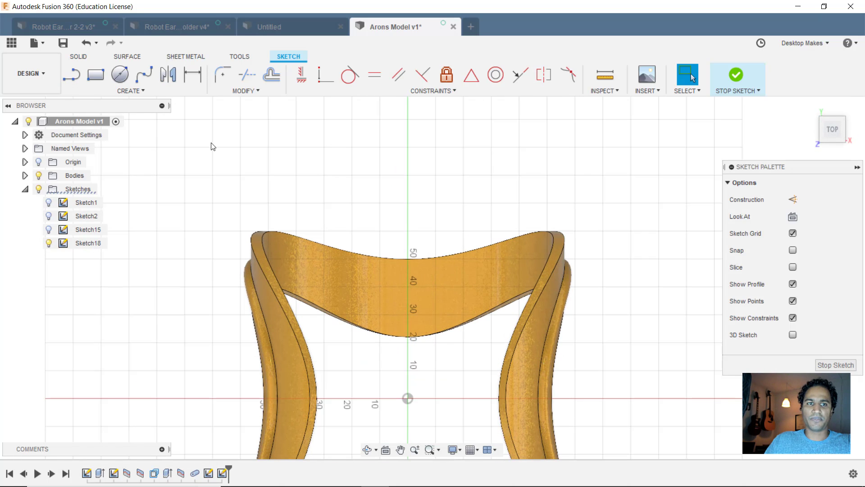
click(156, 93)
mouse_move(144, 118)
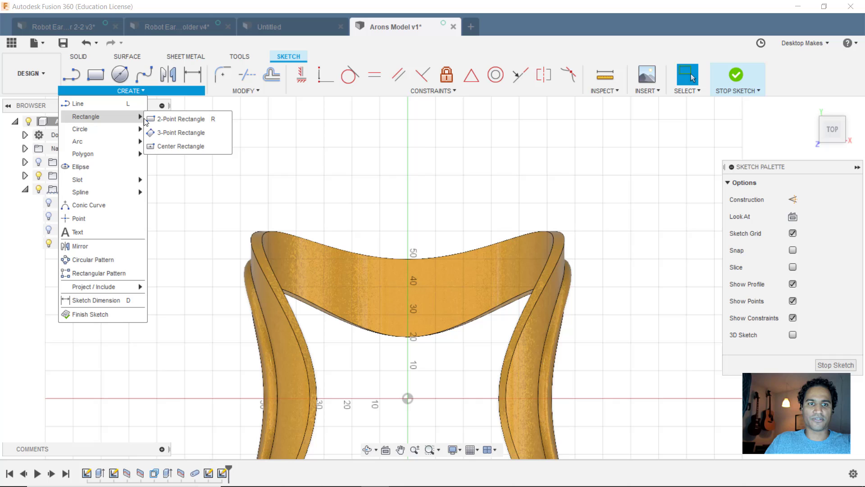
click(188, 145)
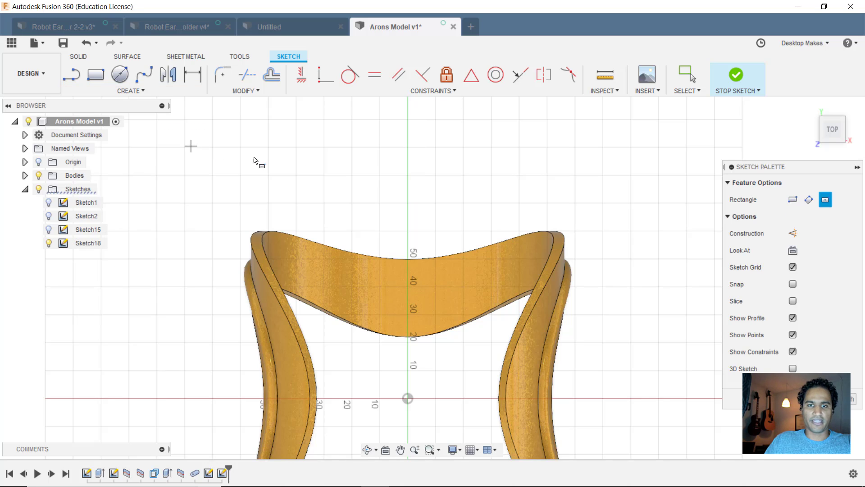
click(393, 187)
click(351, 157)
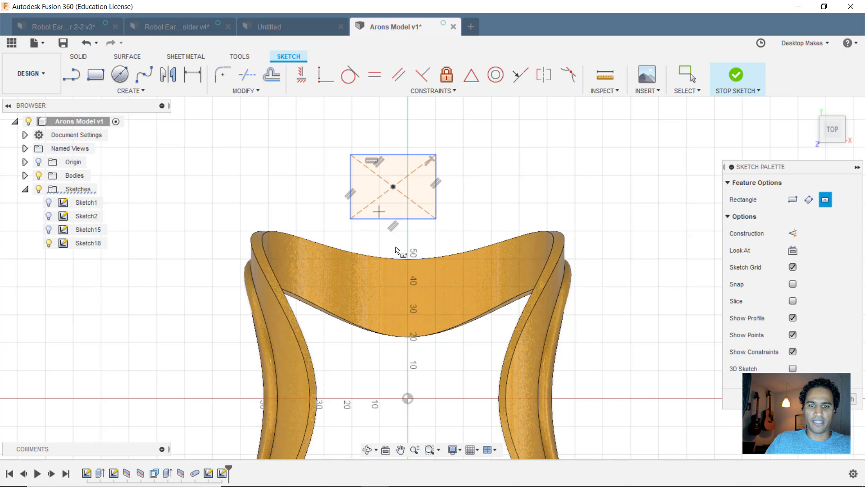
key(Escape)
middle_drag(394, 225, 411, 188)
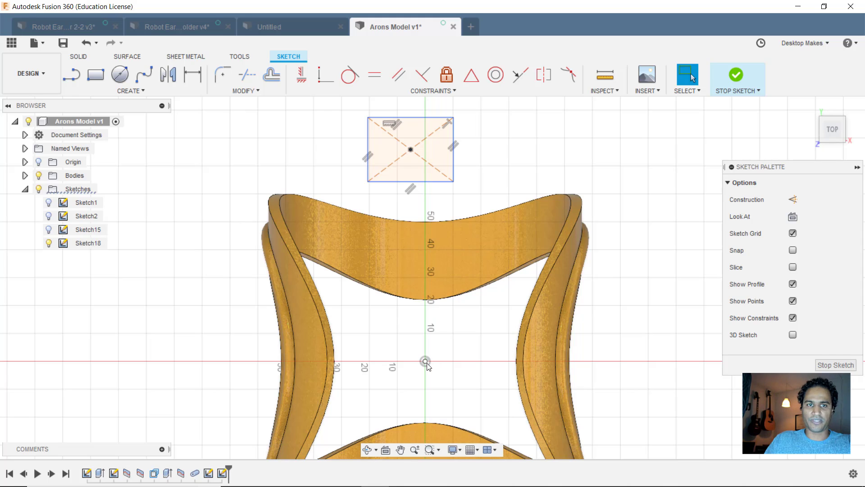
- Make the rectangle's centre coincident with the vertical axis and slide it onto the top band
click(301, 76)
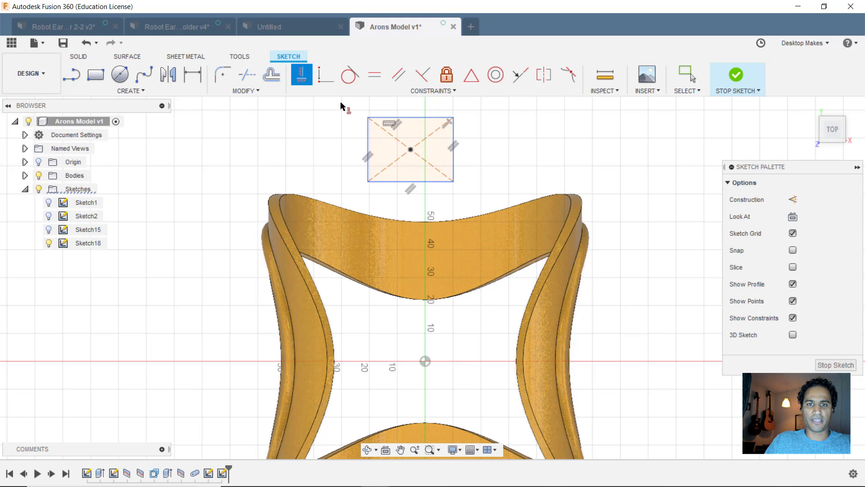
click(410, 149)
click(425, 362)
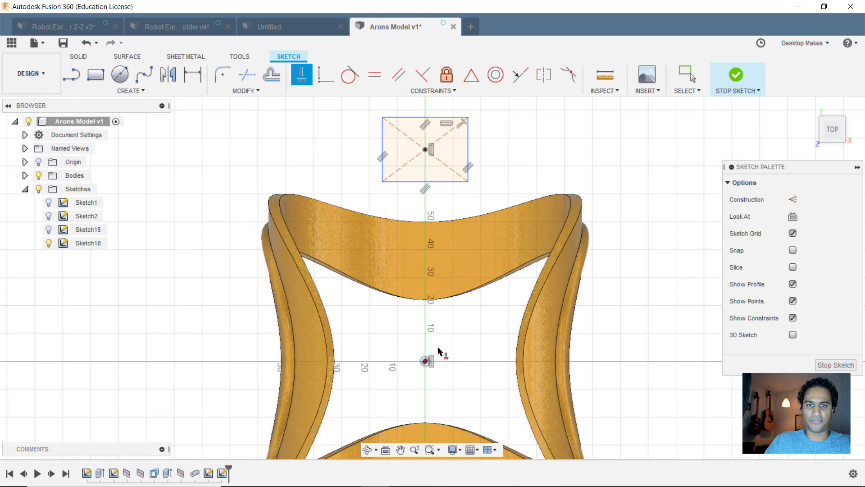
key(Escape)
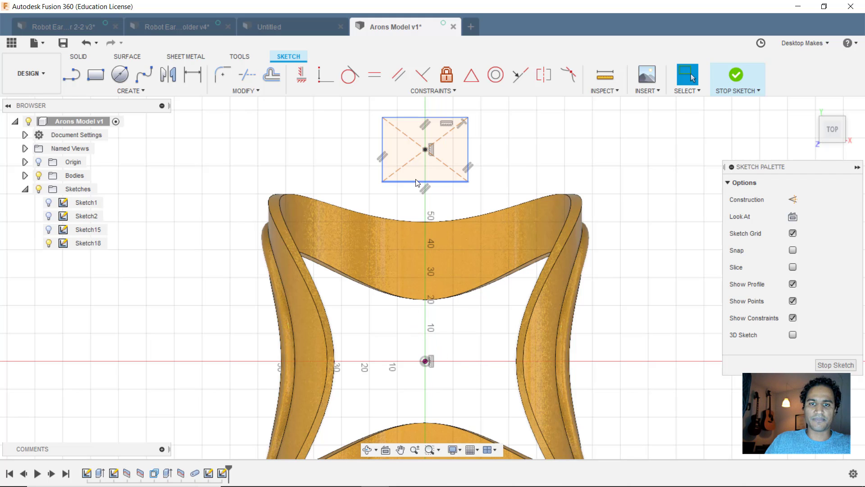
drag(415, 183, 409, 248)
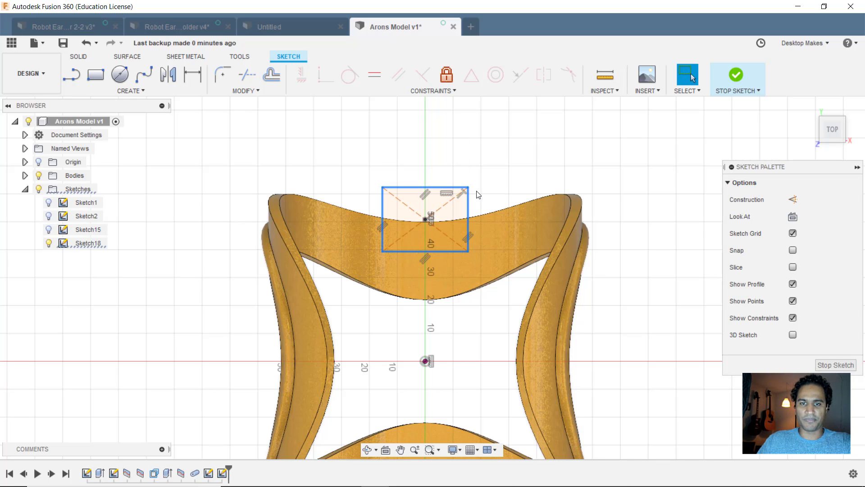
click(713, 126)
- Finish the sketch and extrude-cut the rectangle through the ribbon band with extent All
click(737, 76)
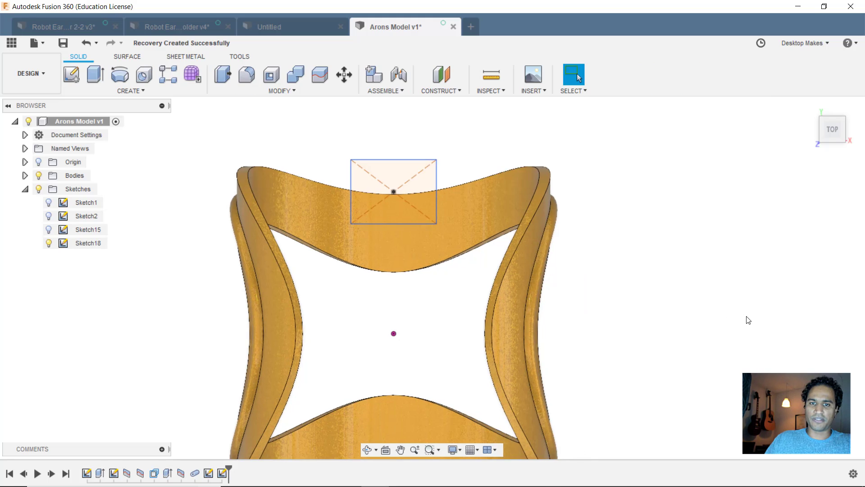
mouse_move(745, 319)
shift+middle_down()
mouse_move(676, 284)
mouse_move(575, 350)
mouse_move(592, 398)
mouse_move(602, 228)
mouse_move(610, 253)
shift+middle_up()
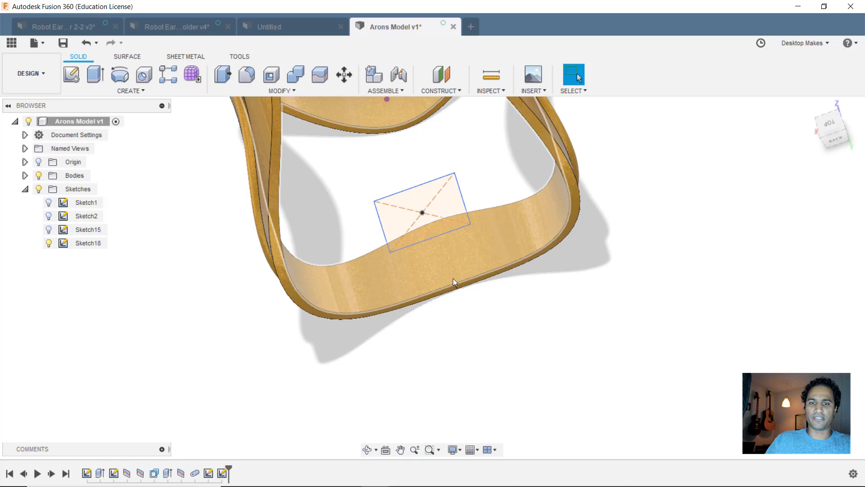
key(e)
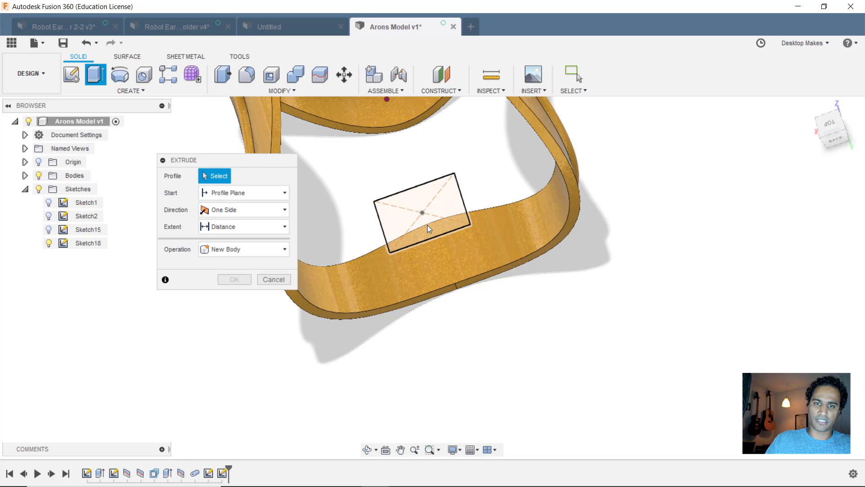
click(428, 224)
drag(424, 212, 488, 358)
shift+middle_drag(488, 357, 244, 334)
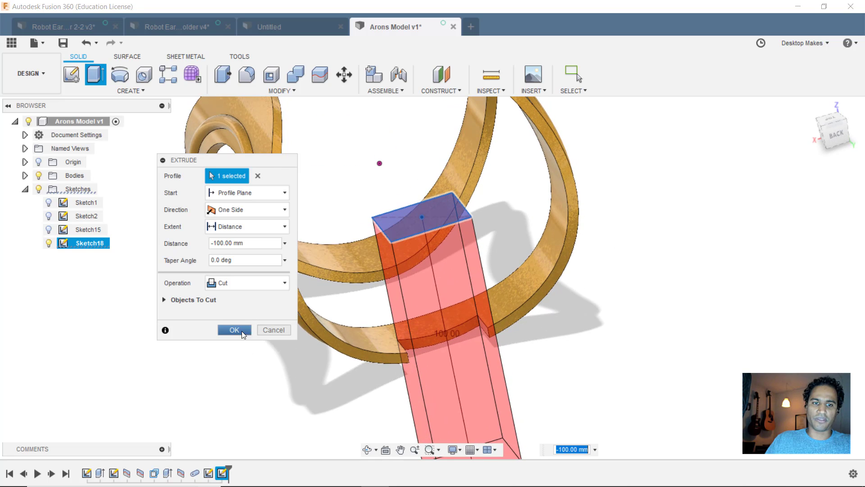
shift+middle_drag(330, 390, 306, 319)
click(251, 227)
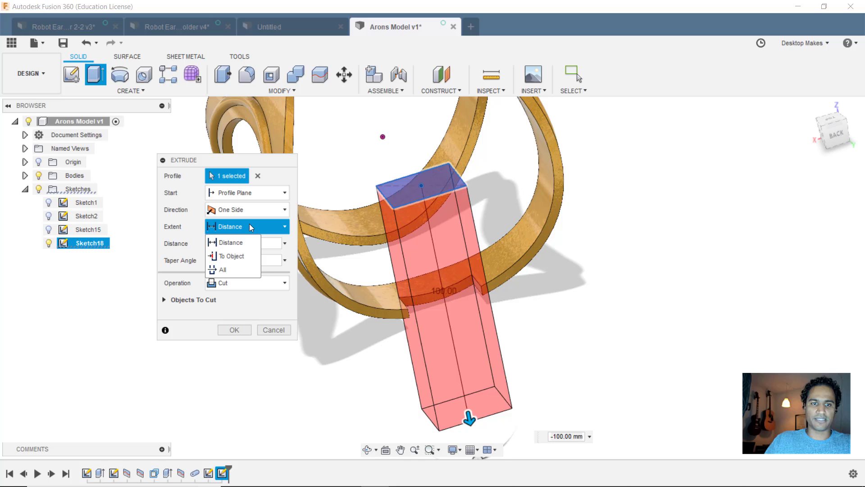
click(236, 270)
click(234, 329)
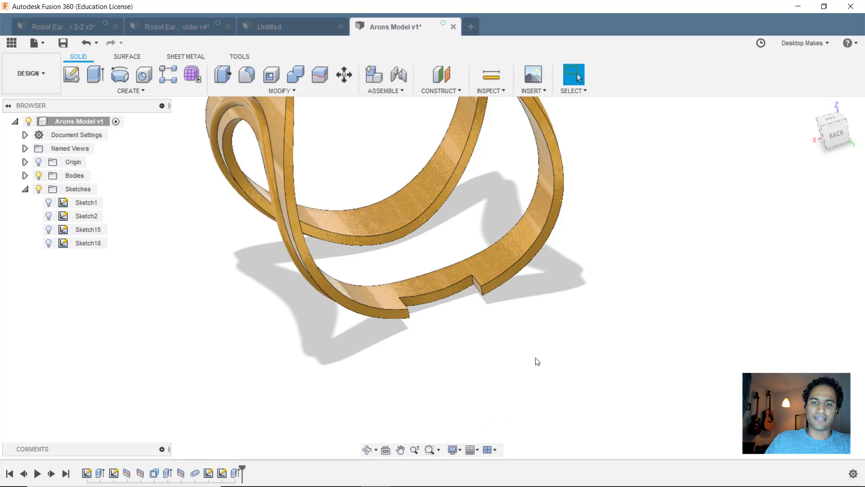
- Extrude the notch face 45 mm as a joined flat tab and inspect it from the side
shift+middle_drag(538, 361, 455, 340)
key(e)
click(461, 292)
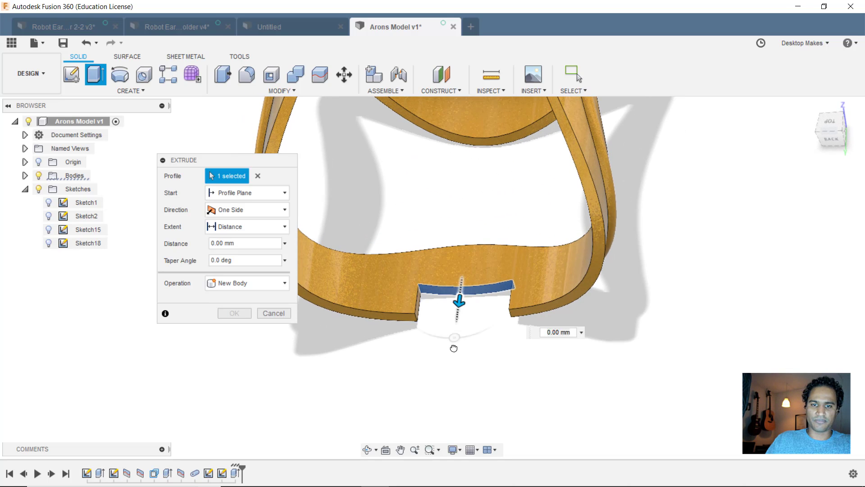
drag(454, 348, 445, 409)
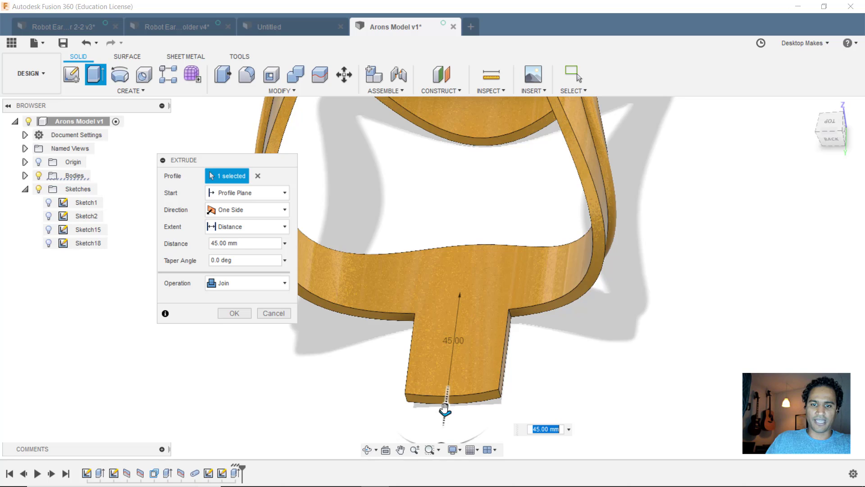
click(234, 313)
shift+middle_drag(380, 392, 391, 387)
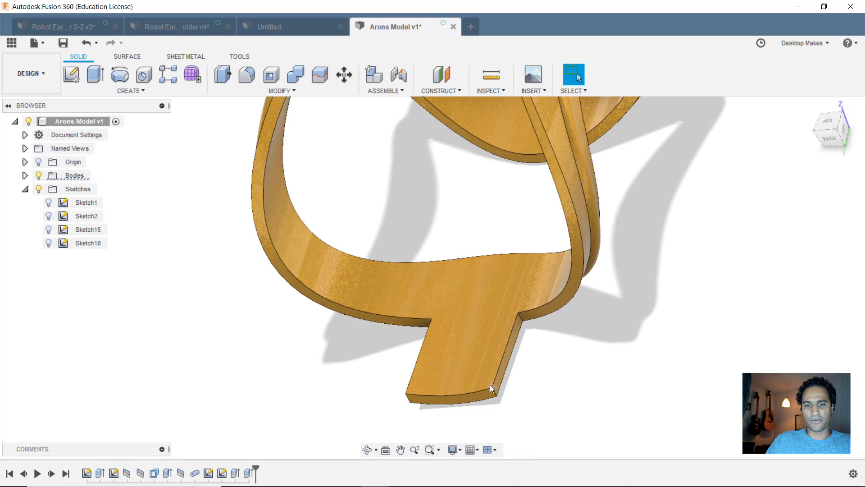
shift+middle_drag(490, 385, 469, 413)
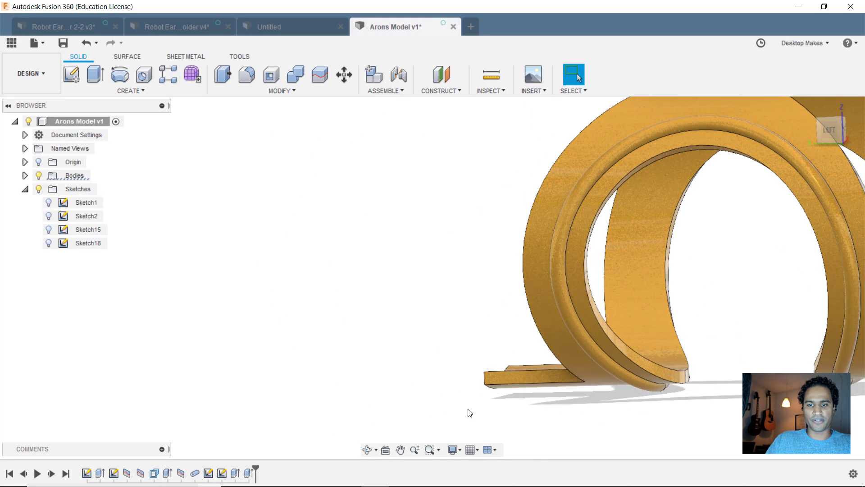
shift+middle_drag(475, 290, 522, 325)
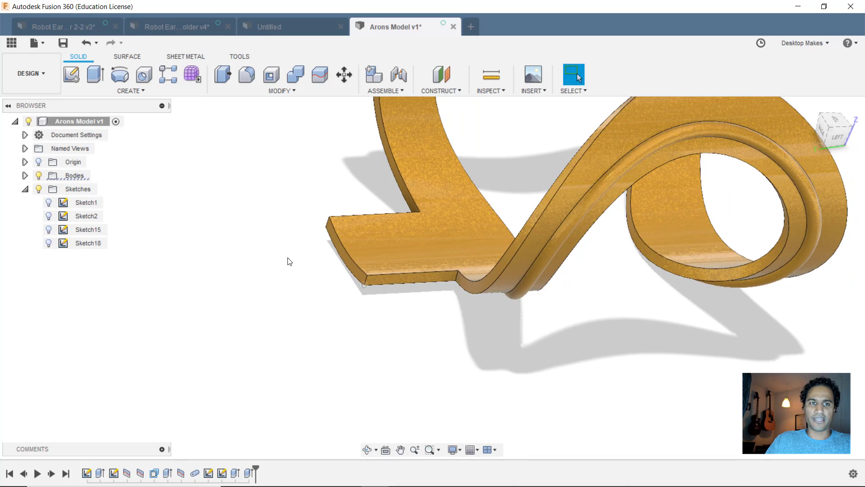
- Start a sketch on the origin plane and draw a horizontal line across the tab
click(72, 76)
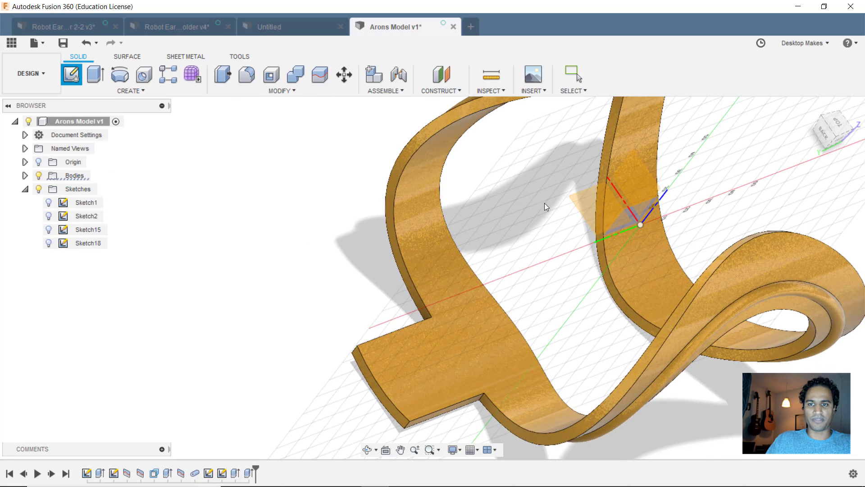
click(583, 201)
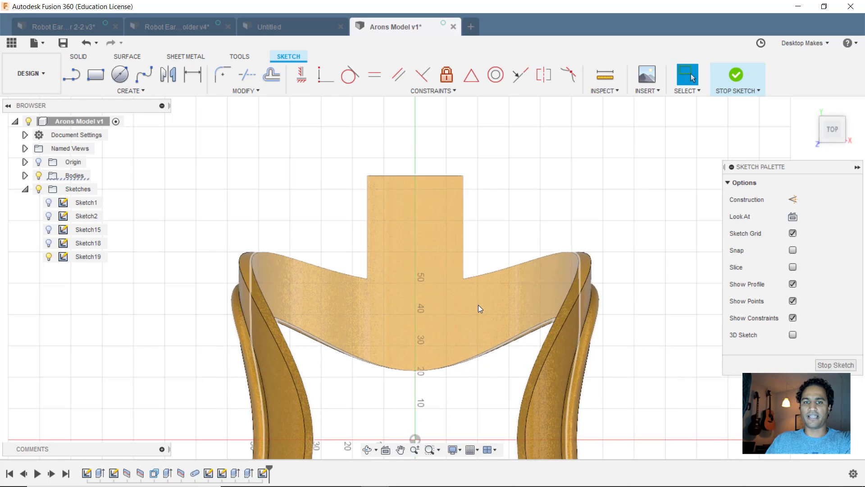
key(l)
click(312, 205)
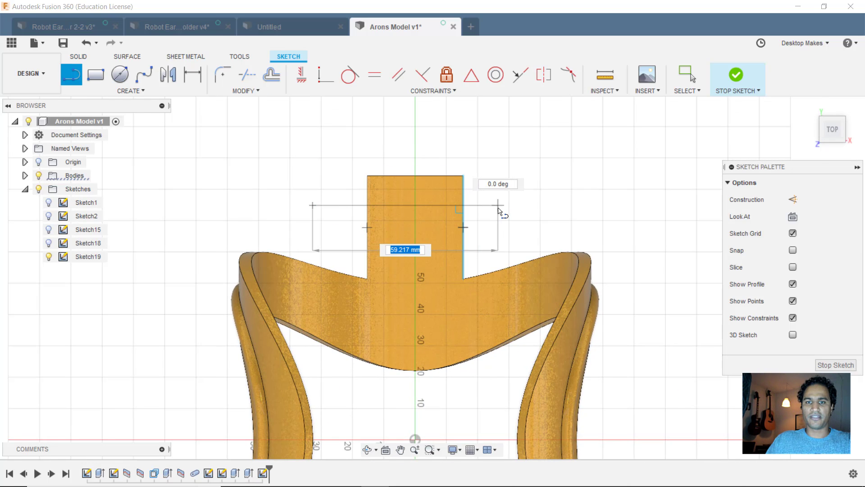
click(498, 205)
key(Escape)
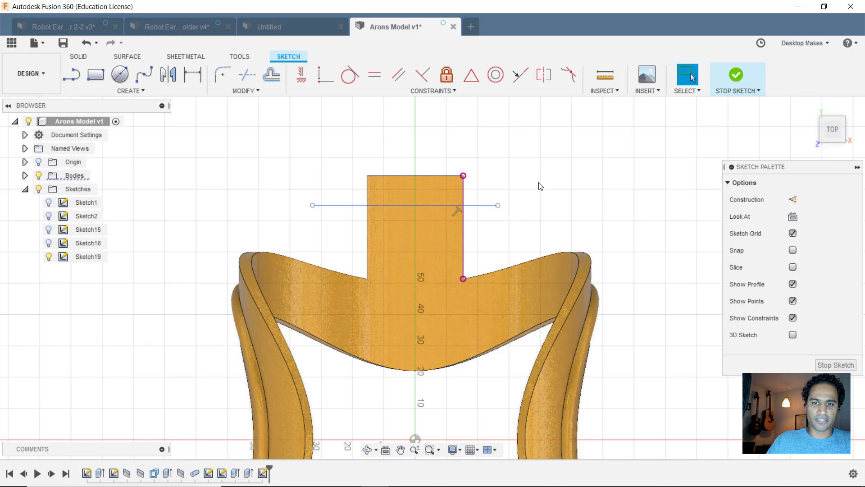
- Dimension the line 5 mm from the tab's end edge and finish the sketch
key(d)
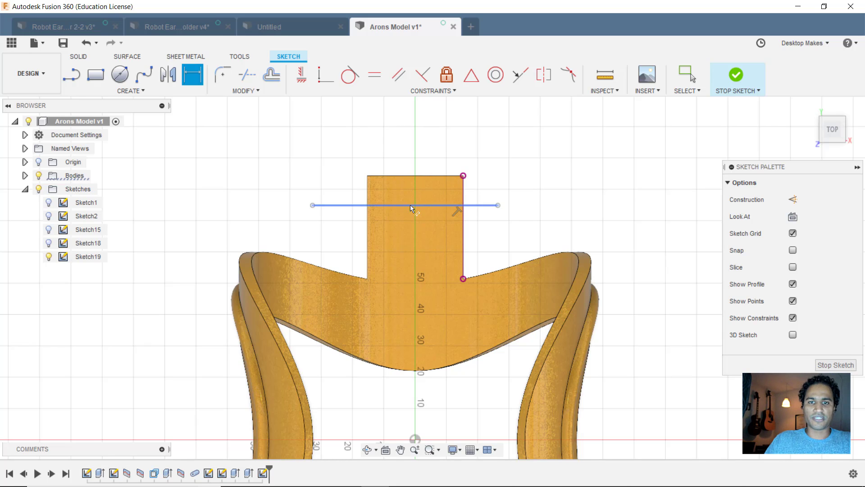
click(411, 206)
click(444, 180)
click(531, 184)
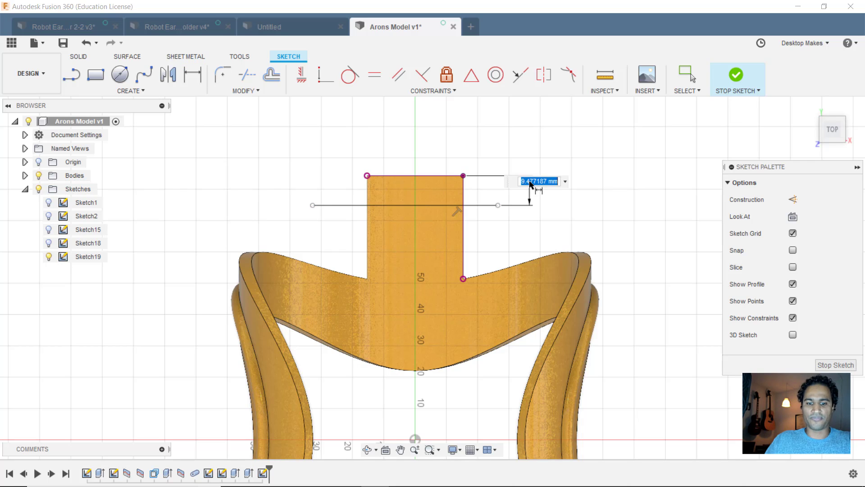
text(5)
key(Return)
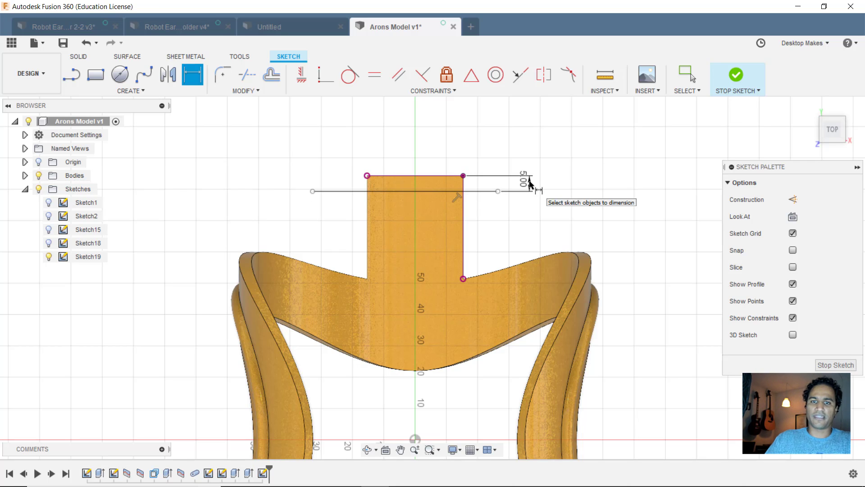
click(736, 76)
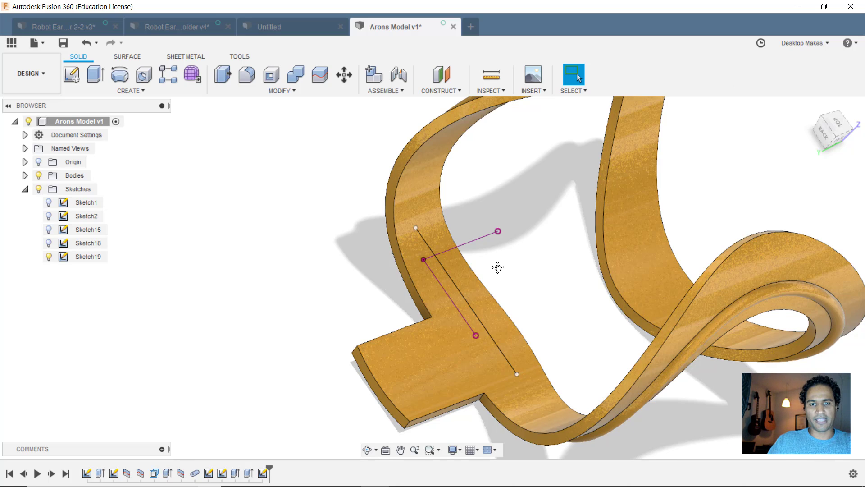
- Split the ribbon's top face along Sketch19's line, then select the new narrow end strip
middle_drag(498, 267, 505, 201)
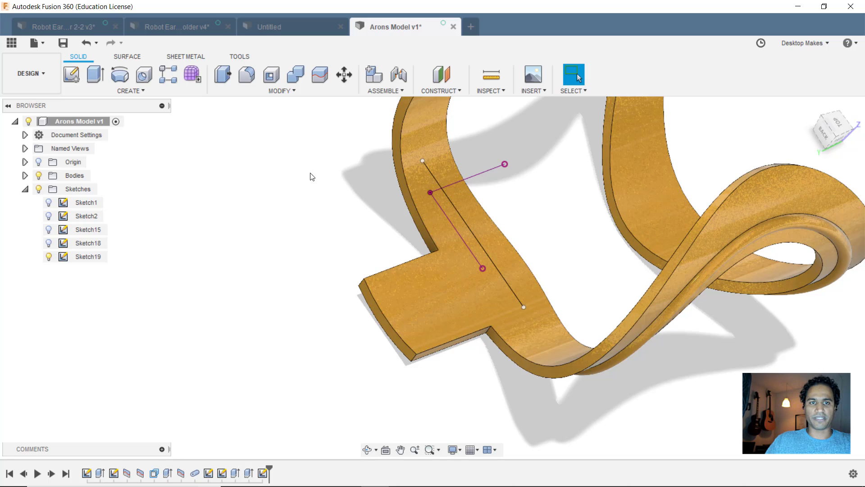
click(280, 90)
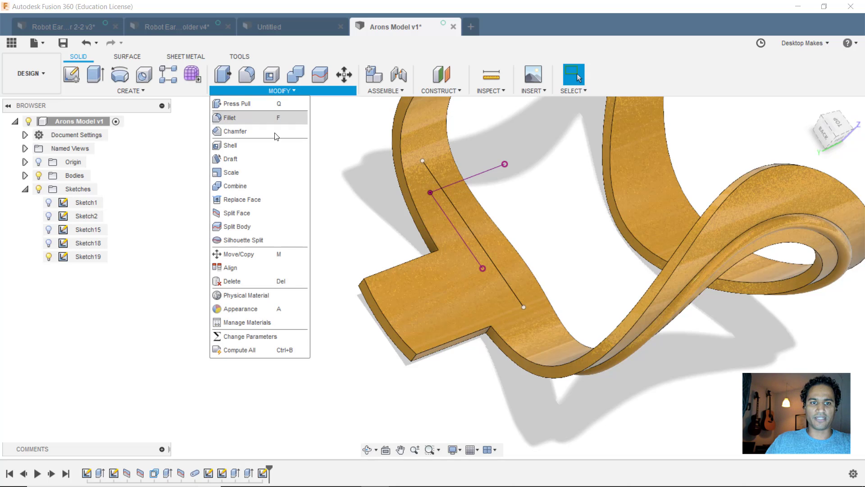
click(263, 213)
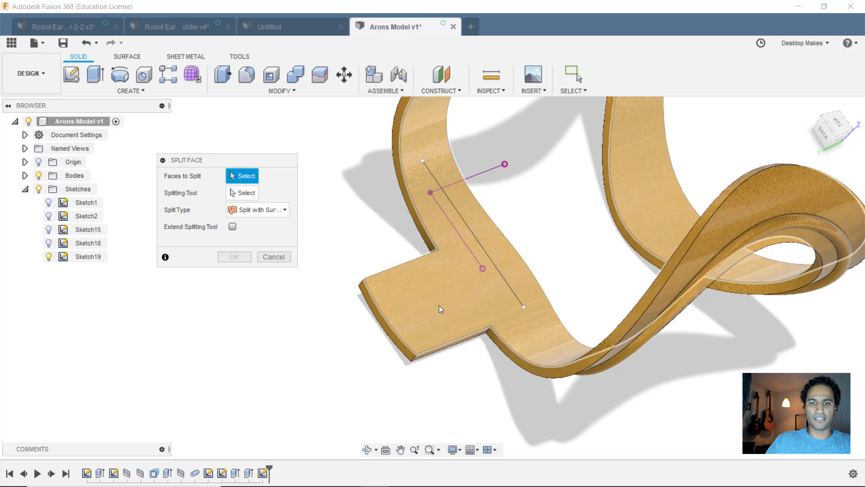
click(439, 304)
shift+middle_drag(435, 311, 401, 288)
click(243, 193)
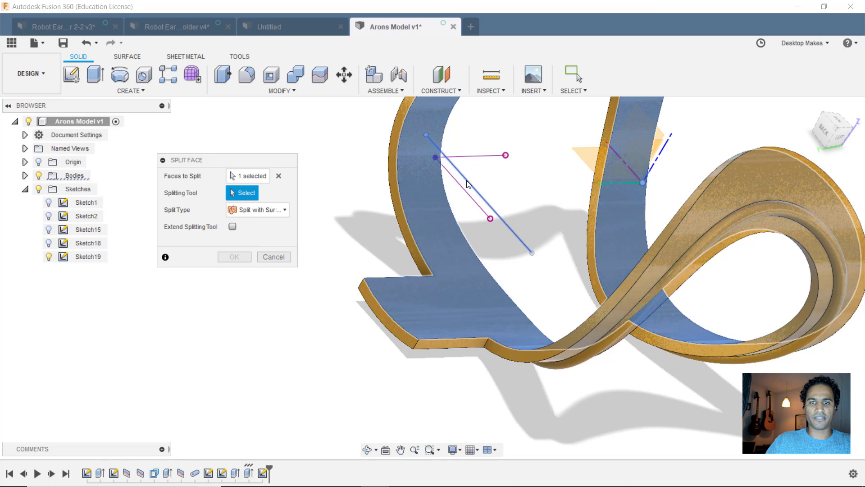
click(468, 184)
click(231, 257)
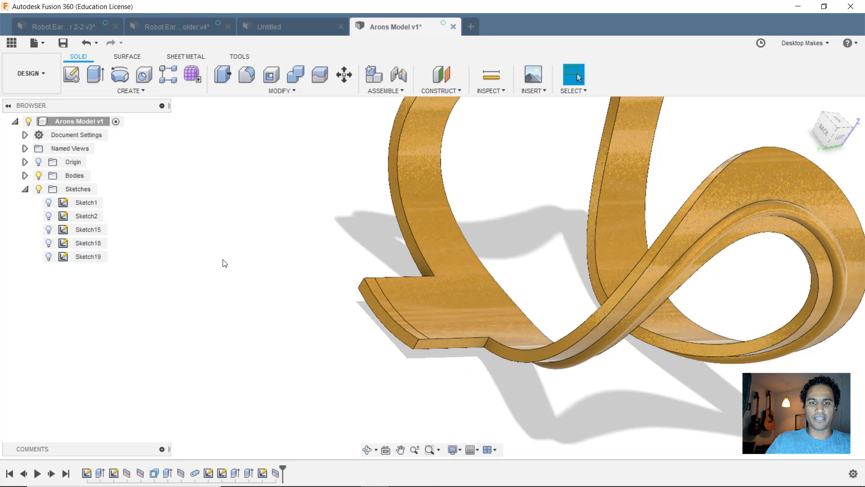
shift+middle_drag(399, 313, 396, 326)
scroll(396, 326, up, 3)
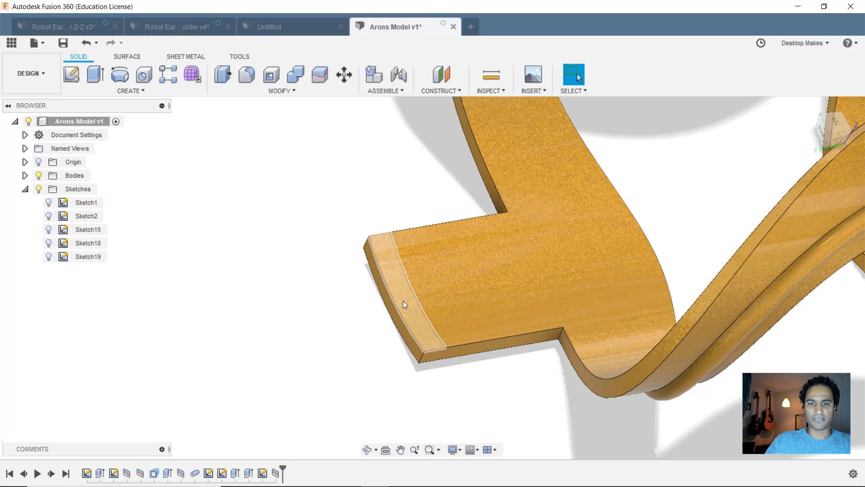
click(403, 301)
- Press Pull the selected end strip out 35 mm to raise a wall at the tab's end
scroll(314, 359, down, 2)
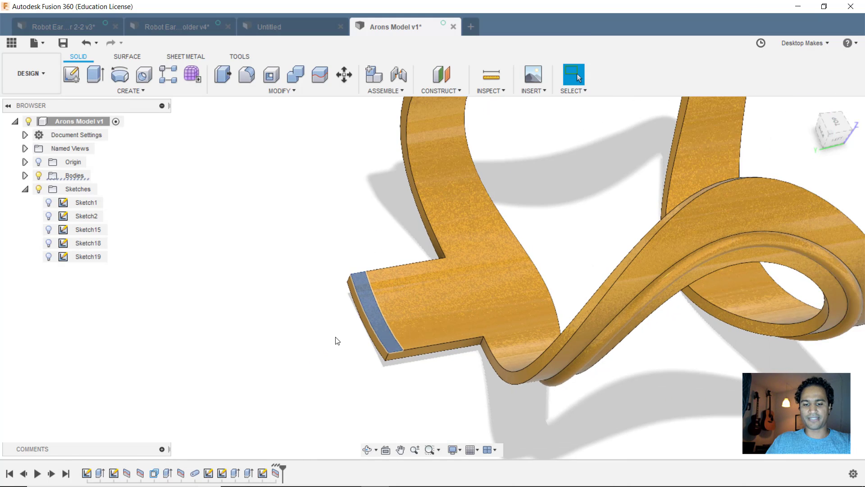
click(274, 92)
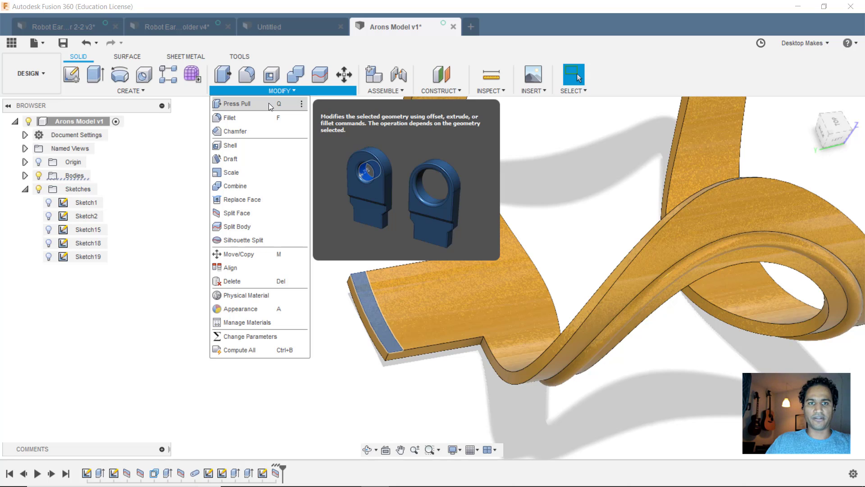
click(269, 103)
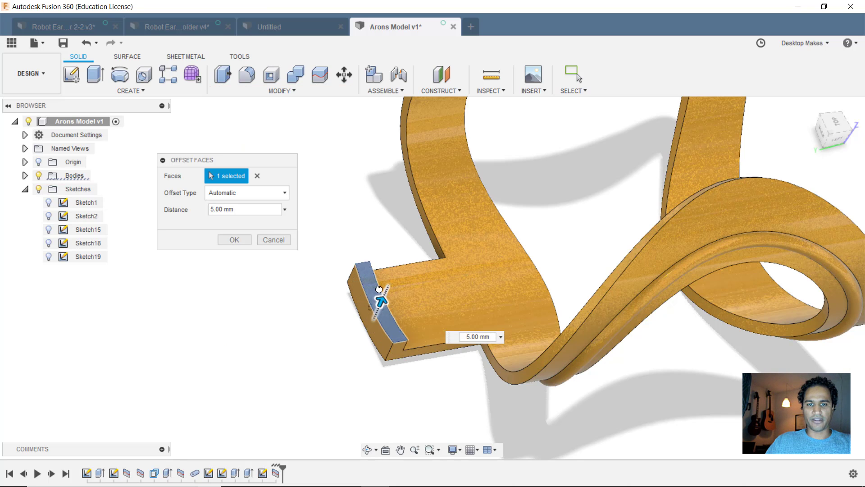
drag(379, 288, 399, 253)
shift+middle_drag(398, 253, 444, 229)
mouse_move(444, 229)
mouse_down()
mouse_move(465, 217)
mouse_move(464, 206)
mouse_move(457, 218)
mouse_up()
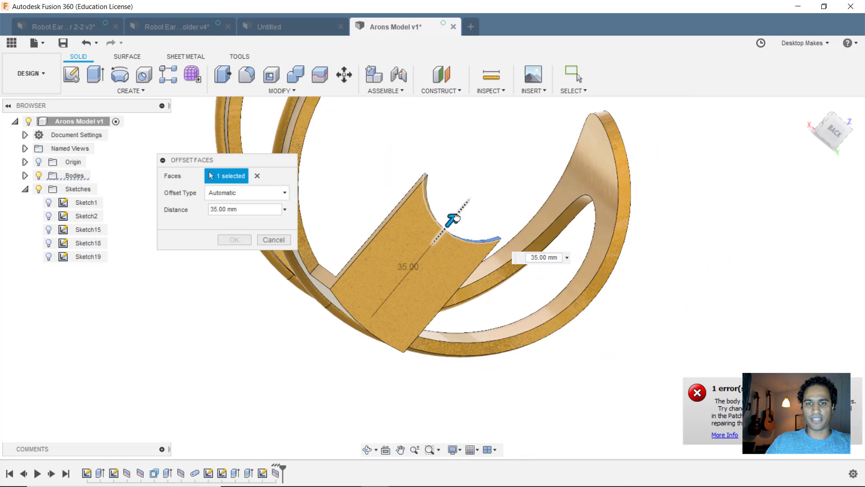
click(234, 239)
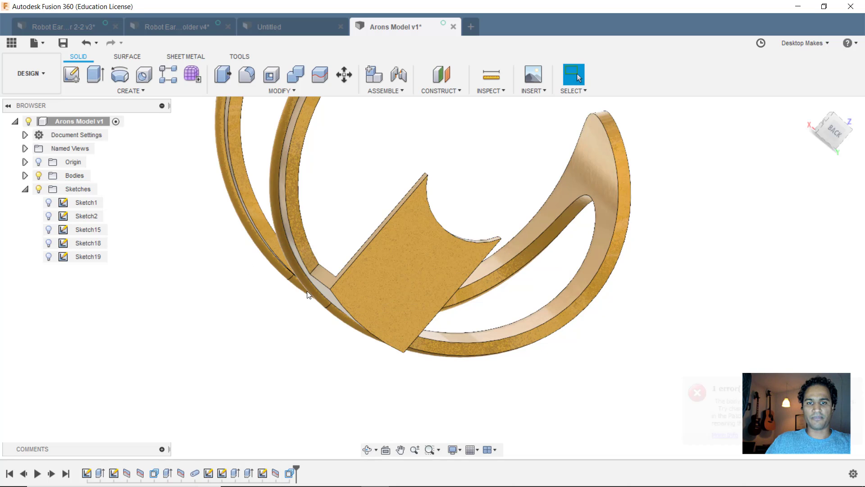
- From the back view, sketch a closed rectangle on the upturned flap's flat face
click(832, 130)
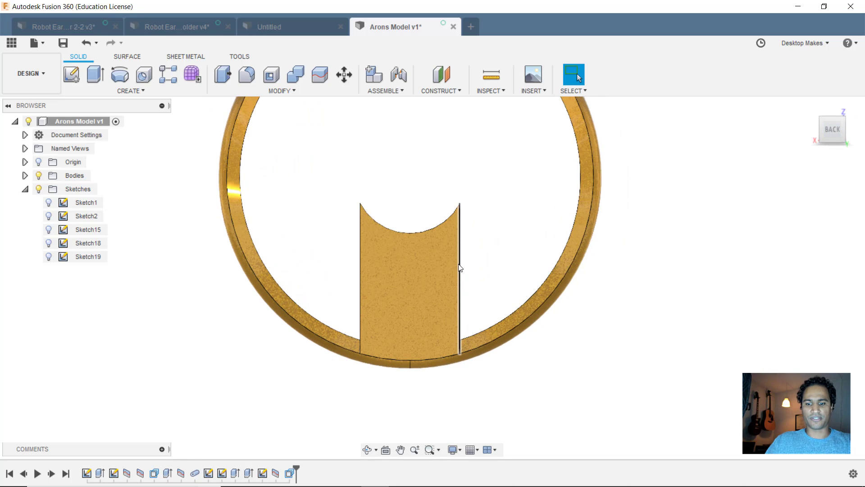
click(71, 74)
click(378, 145)
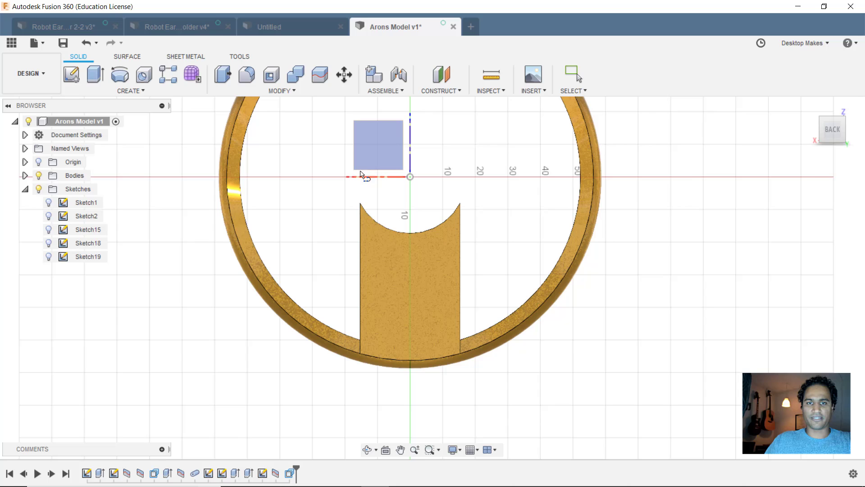
click(404, 280)
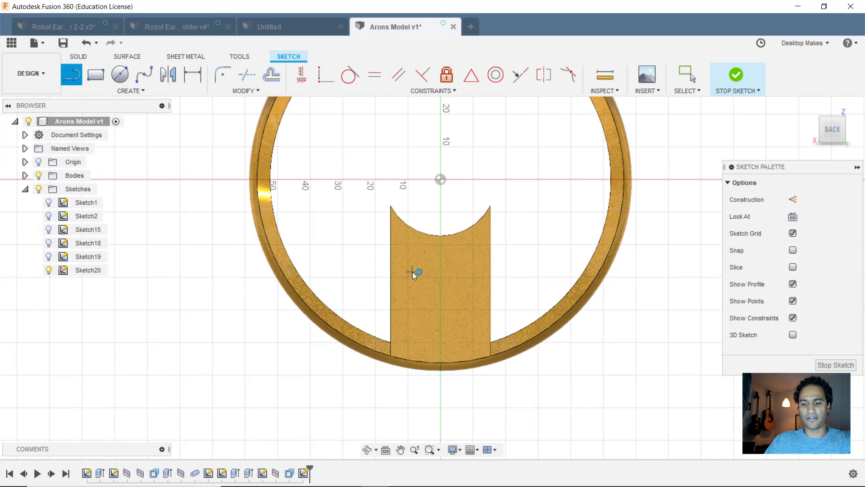
click(357, 245)
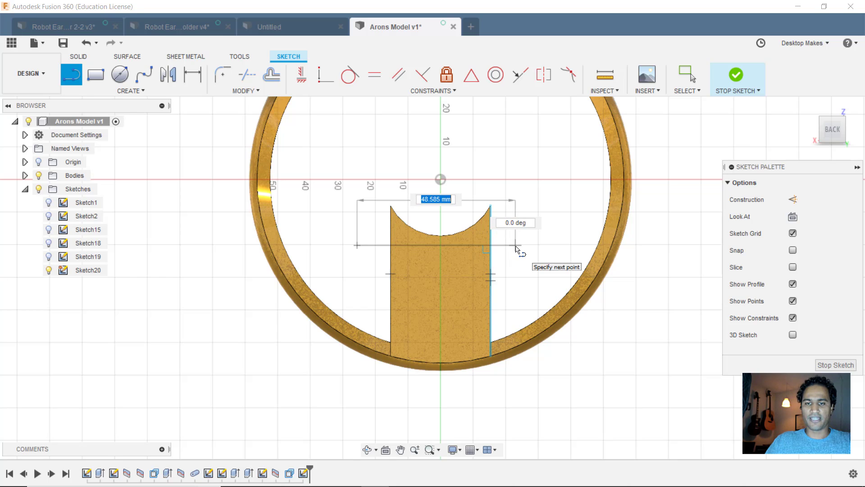
click(516, 245)
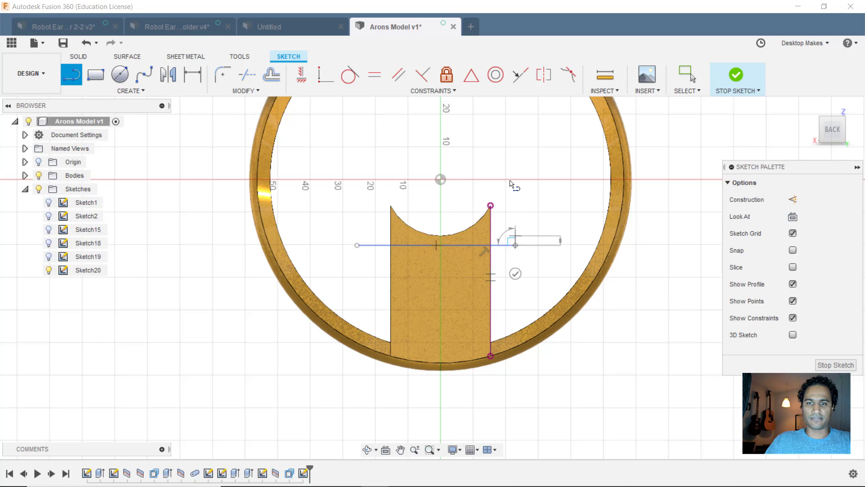
click(516, 171)
click(357, 171)
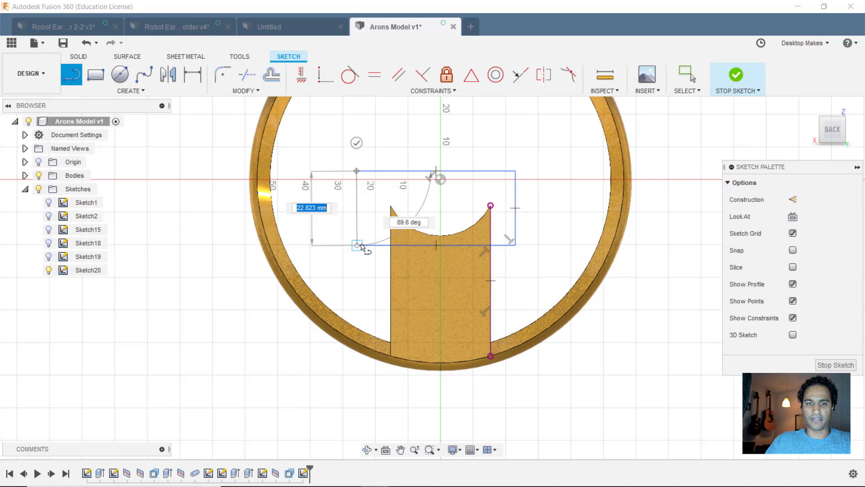
click(357, 245)
click(735, 75)
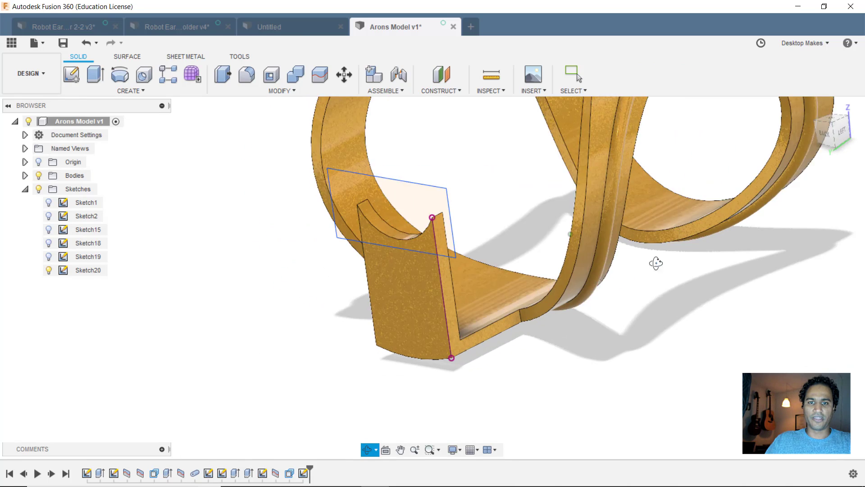
- Extrude-cut the rectangle profile 25 mm into the bracket and inspect the trimmed tab
key(e)
click(433, 204)
drag(397, 214, 460, 180)
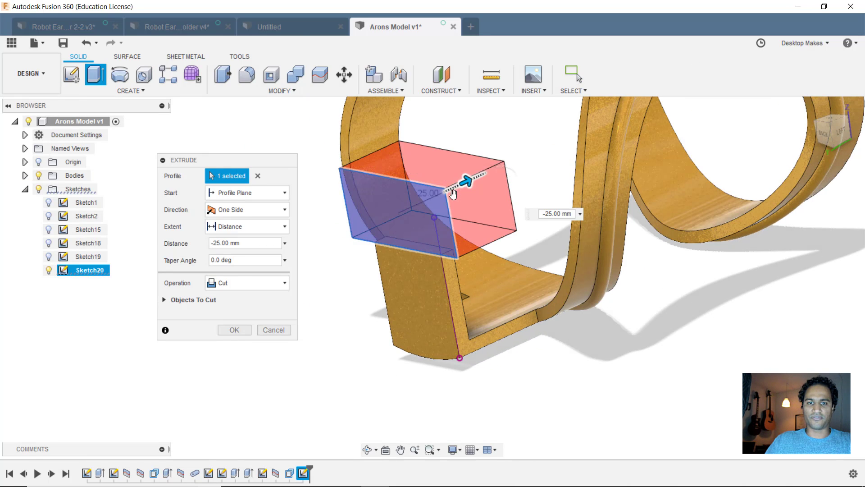
click(234, 330)
shift+middle_drag(339, 322, 361, 273)
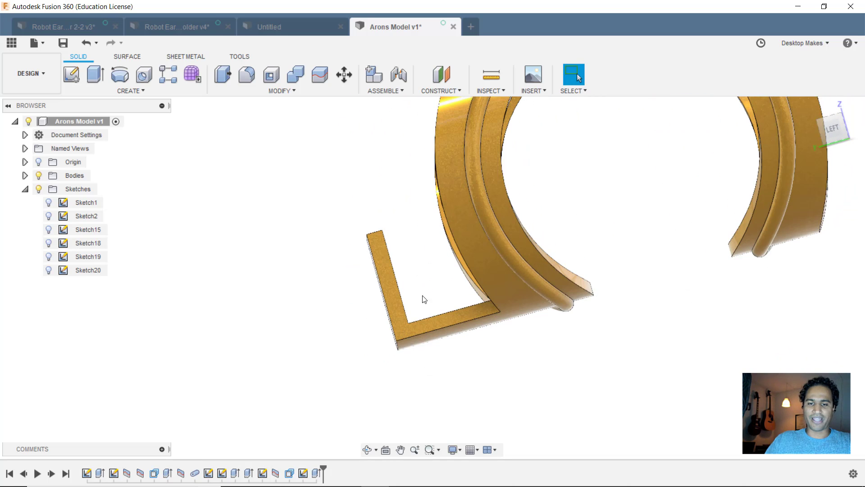
shift+middle_drag(302, 313, 291, 356)
- Fillet the inner and outer bend edges of the tab at 6 mm
key(f)
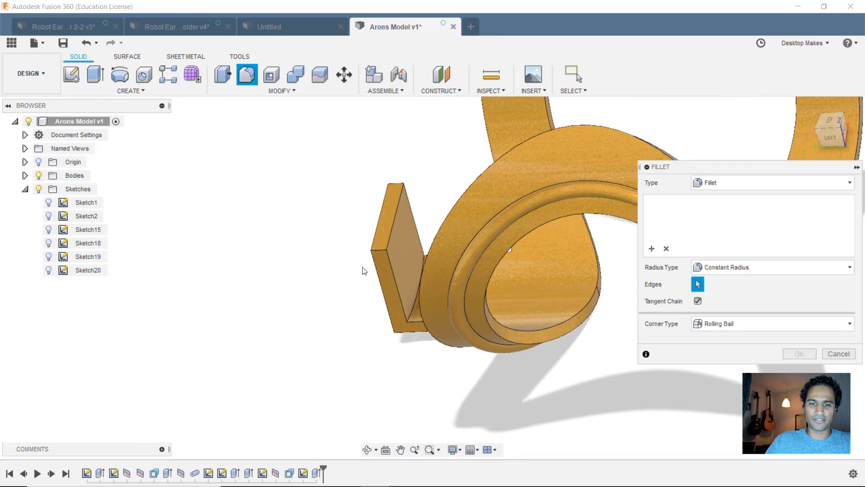
click(417, 241)
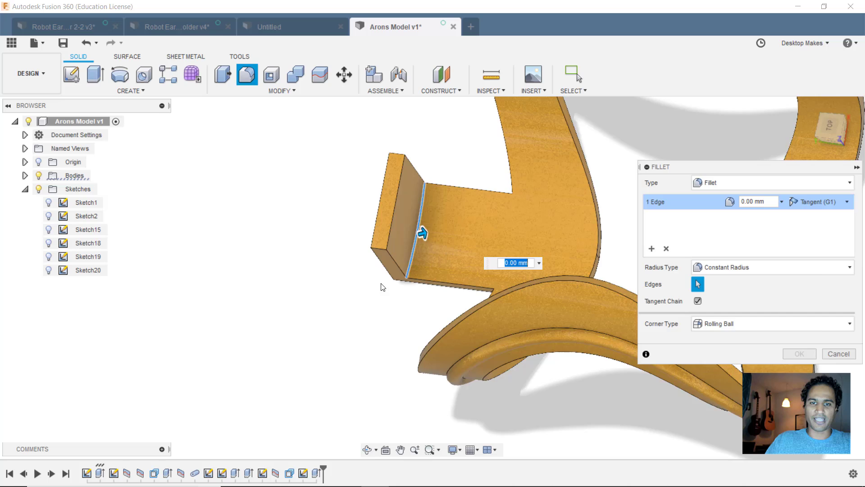
shift+middle_drag(381, 286, 446, 247)
click(418, 232)
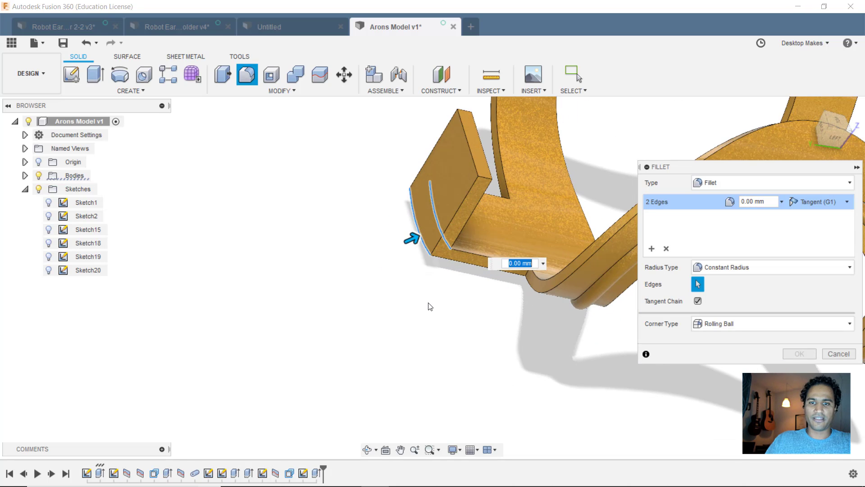
text(6)
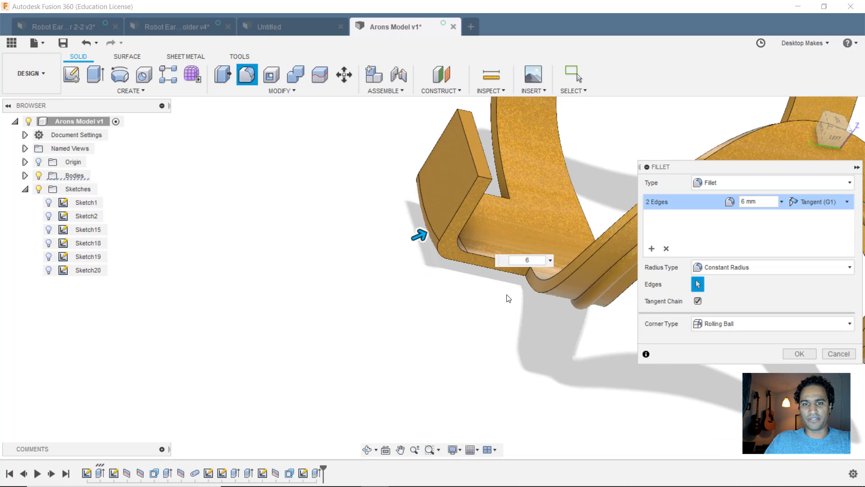
click(800, 353)
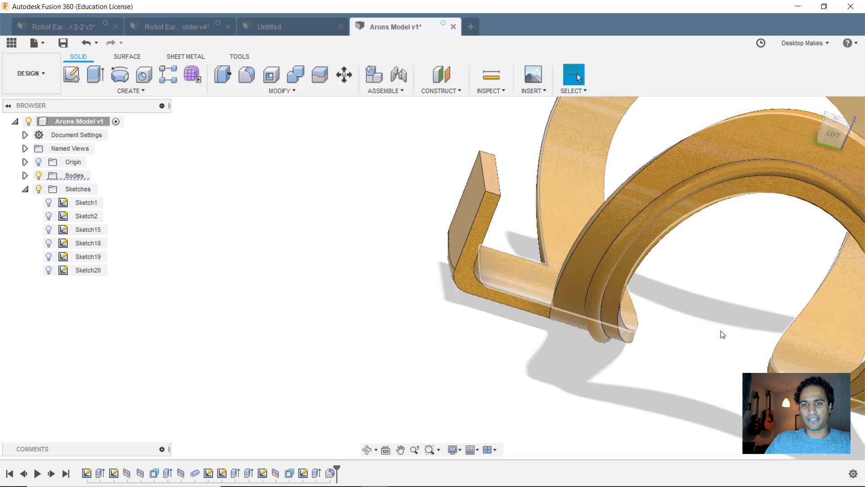
- Fillet the two top edges of the upturned flap at 12.50 mm
key(f)
click(492, 196)
click(487, 149)
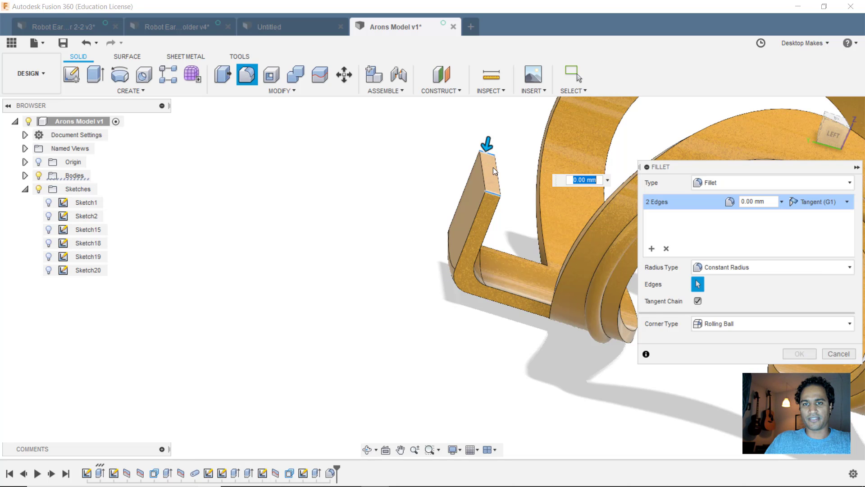
shift+middle_drag(487, 144, 359, 222)
text(10)
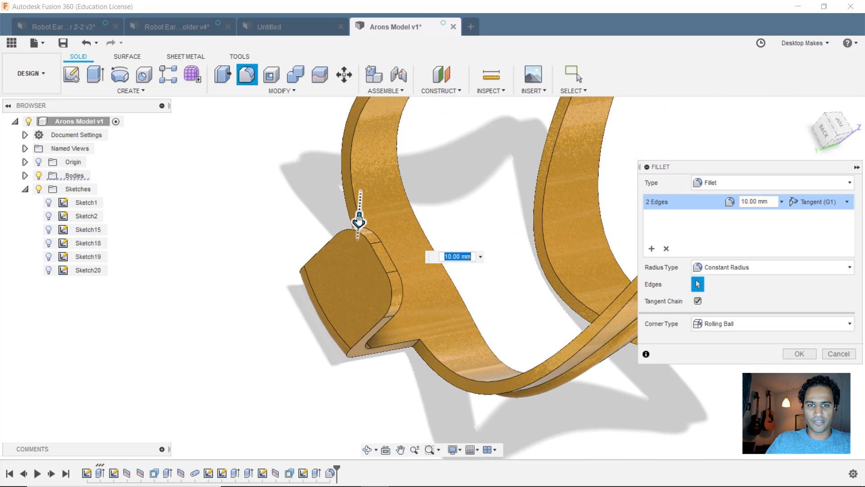
drag(359, 222, 359, 220)
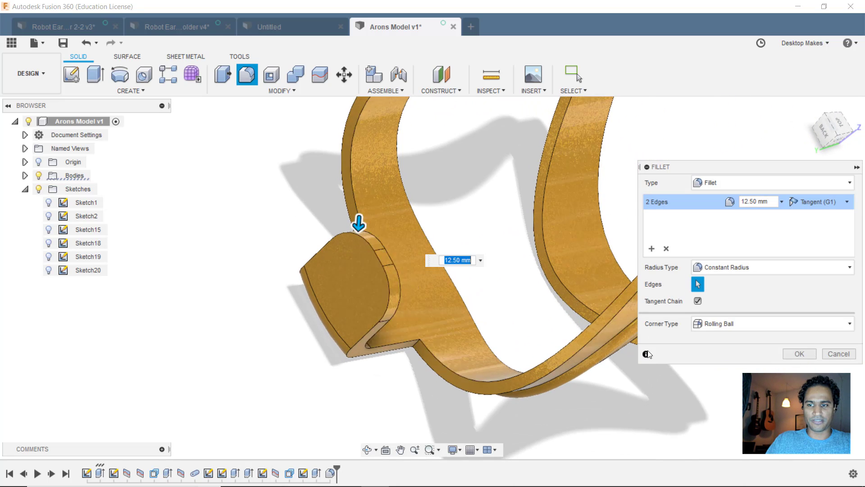
click(798, 354)
- Fillet both corner edges where the tab meets the ribbon, then orbit to inspect the hook
key(f)
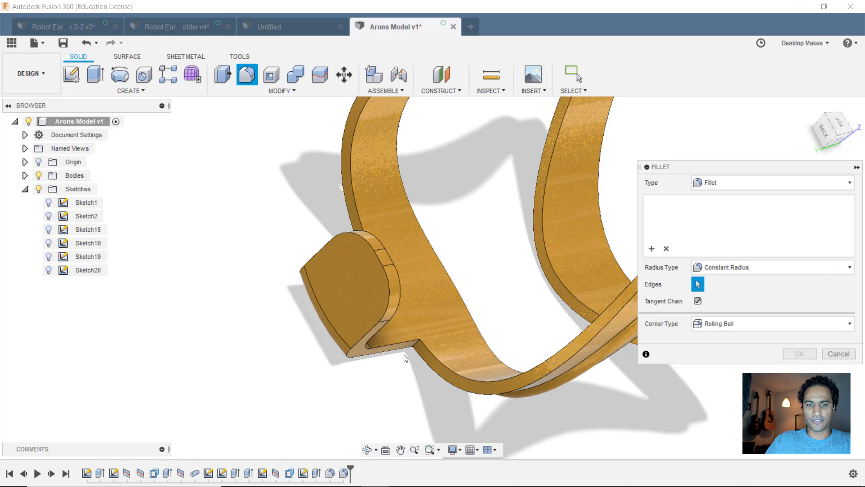
click(415, 344)
shift+middle_drag(372, 308, 380, 309)
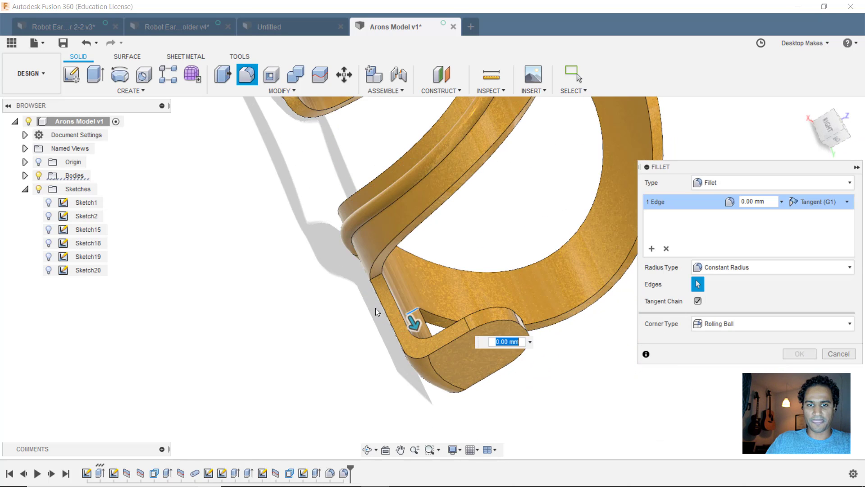
click(385, 277)
shift+middle_drag(384, 277, 340, 298)
drag(363, 283, 350, 296)
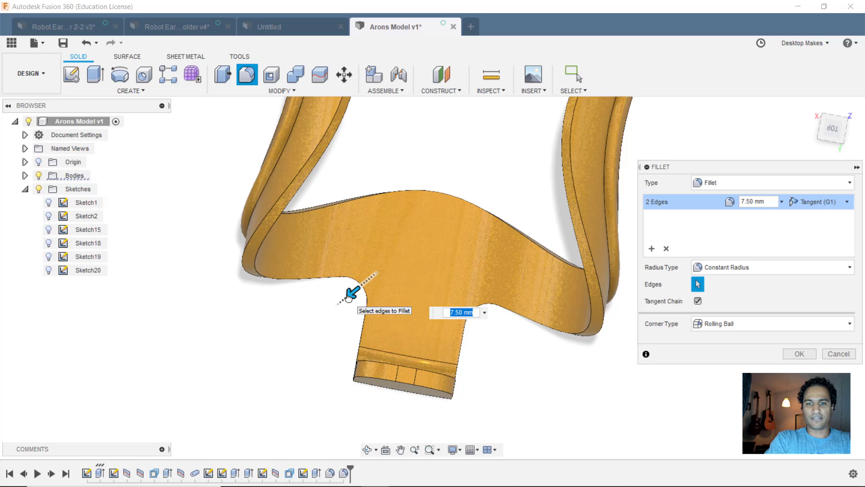
key(Return)
shift+middle_drag(353, 299, 570, 307)
shift+middle_drag(599, 275, 612, 292)
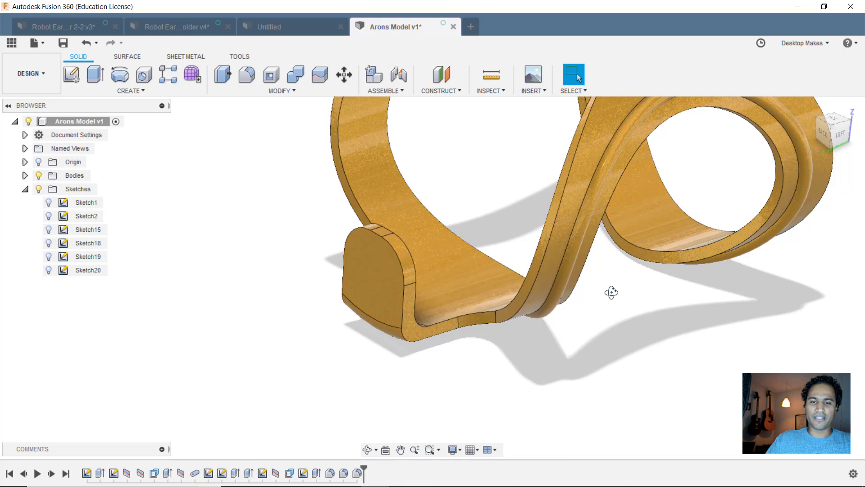
- Start Move/Copy in Faces mode and select both end faces of the upturned flap
shift+middle_drag(629, 310, 587, 308)
key(Escape)
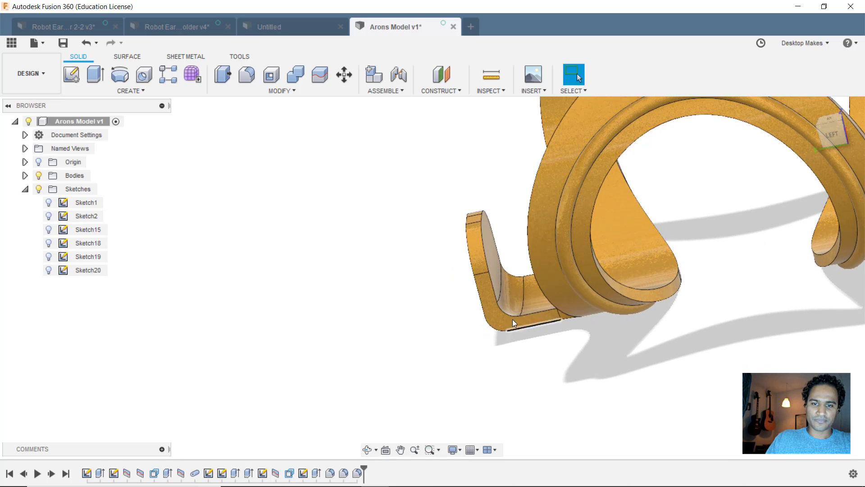
right_click(425, 235)
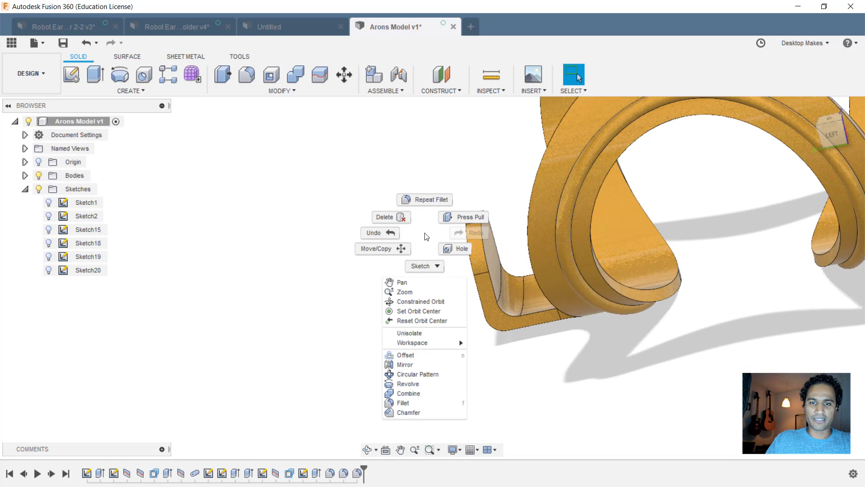
click(400, 249)
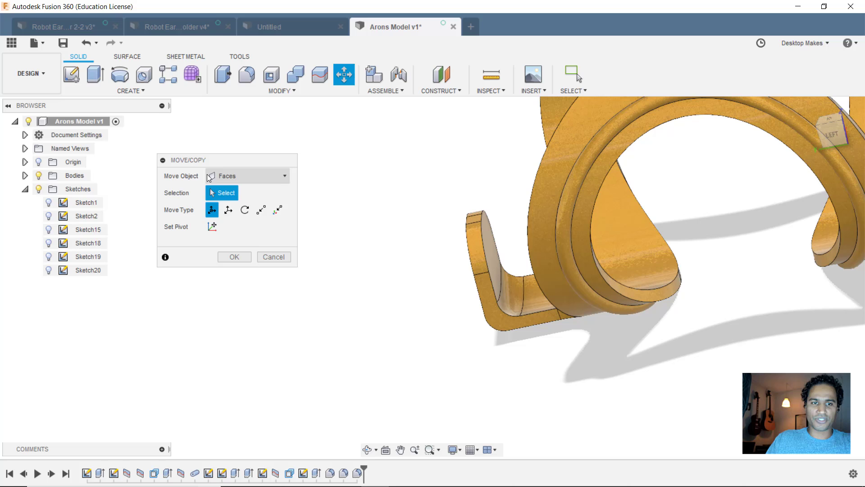
click(224, 177)
click(225, 177)
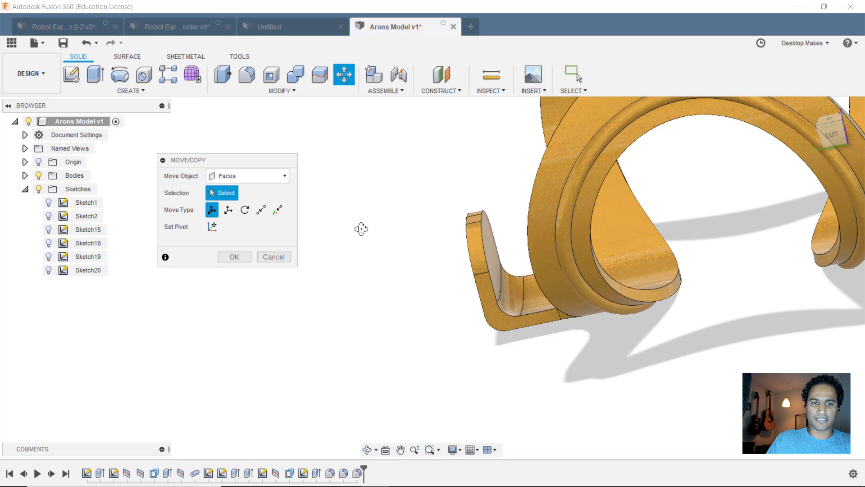
shift+middle_drag(359, 228, 381, 223)
click(288, 313)
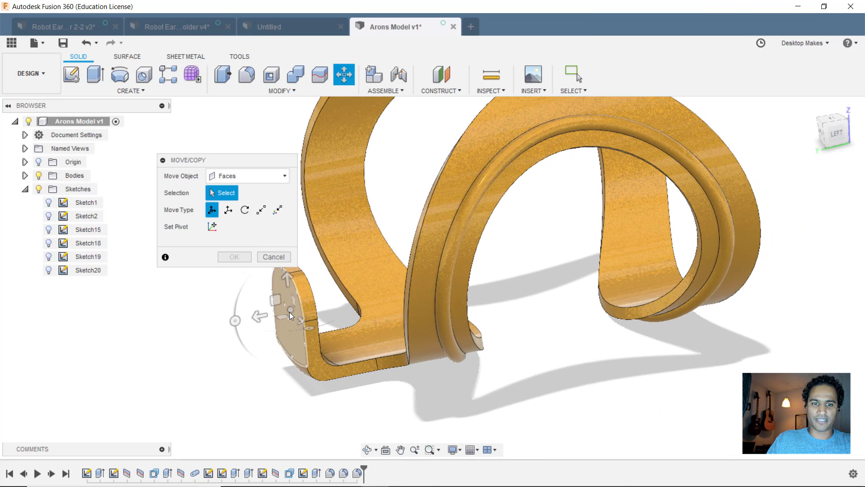
shift+middle_drag(315, 311, 405, 289)
click(517, 275)
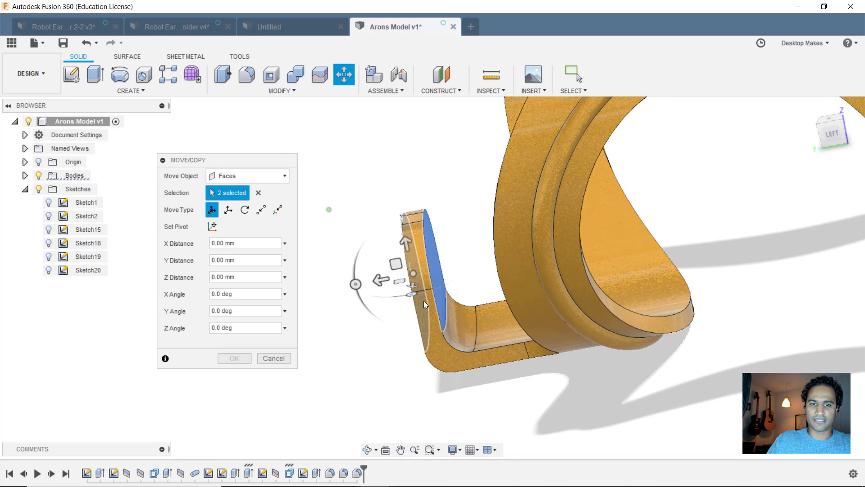
- Rotate the selected end faces 25° about the X axis and confirm
click(356, 285)
drag(356, 284, 366, 306)
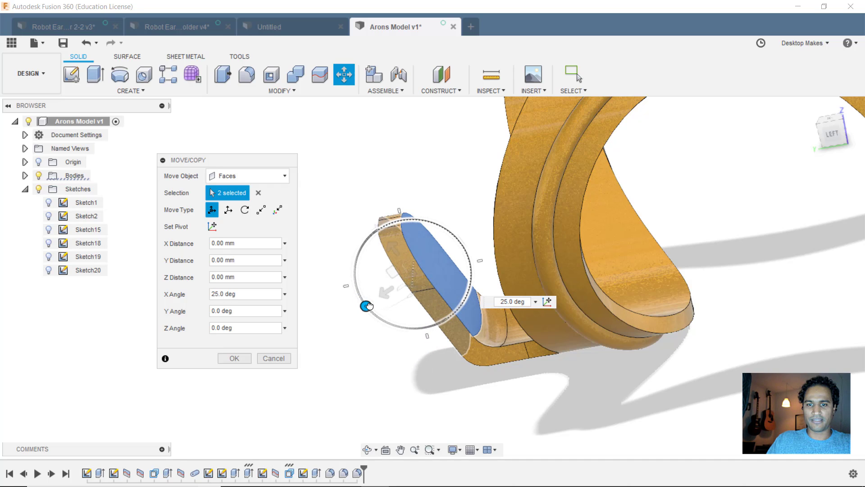
middle_drag(478, 189, 441, 185)
middle_drag(581, 120, 553, 187)
click(239, 354)
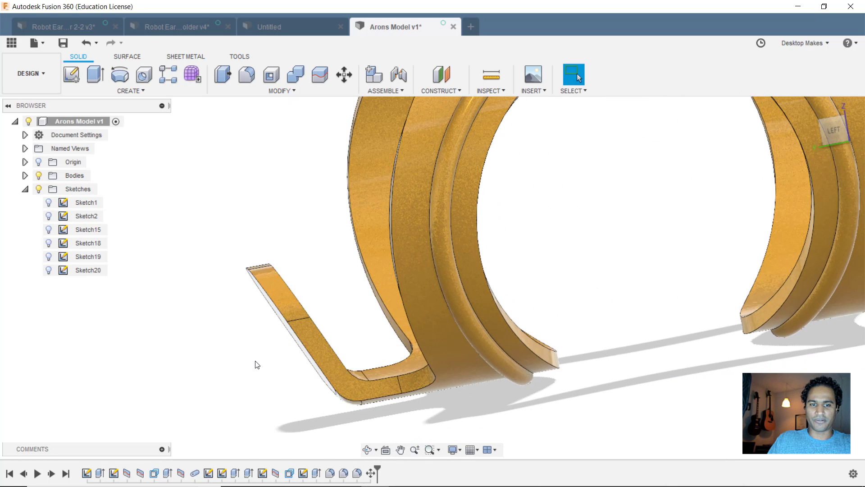
shift+middle_drag(296, 369, 311, 279)
scroll(502, 285, down, 2)
key(Escape)
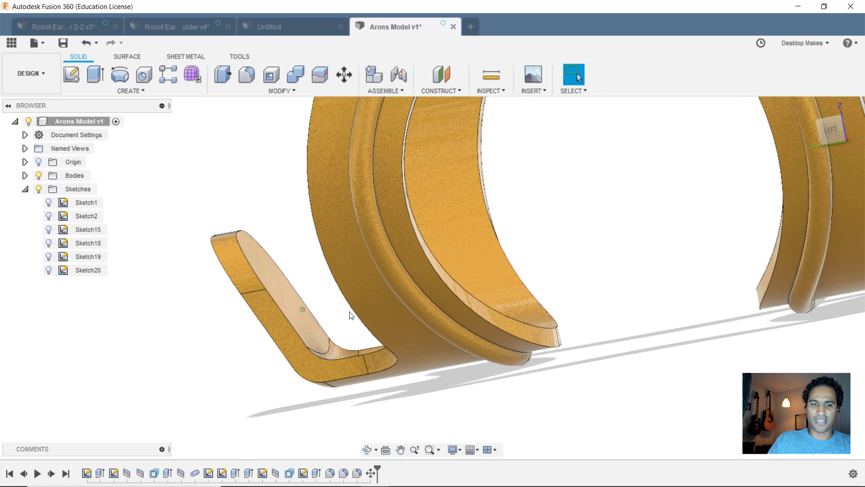
shift+middle_drag(354, 310, 680, 266)
scroll(680, 266, down, 5)
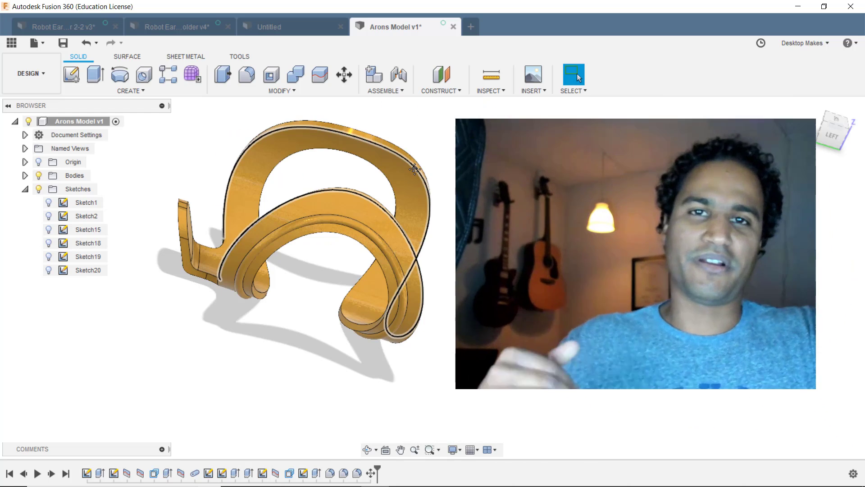